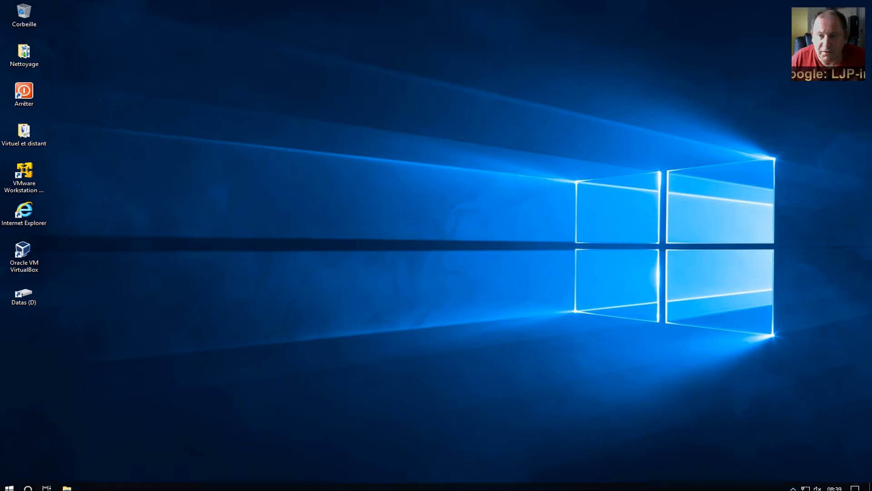
Open the environment variables from the advanced system settings of the computer
{"action": "right_click", "coordinate": [10, 487]}
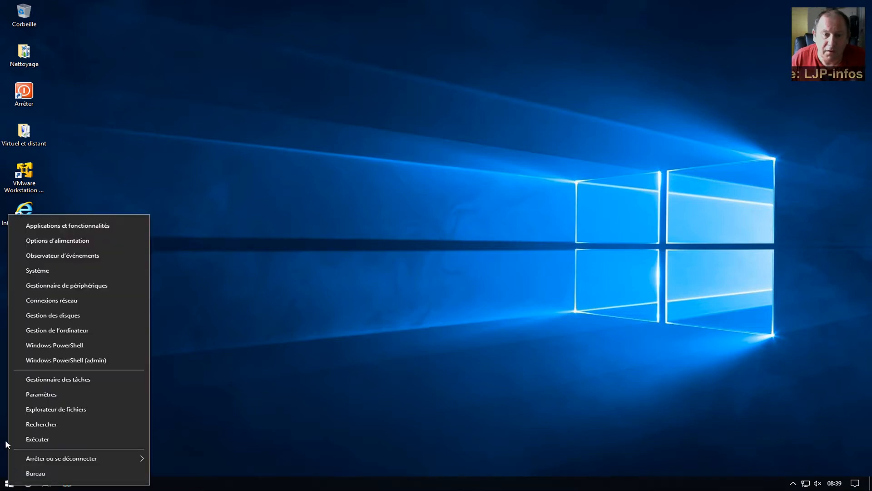
{"action": "left_click", "coordinate": [41, 271]}
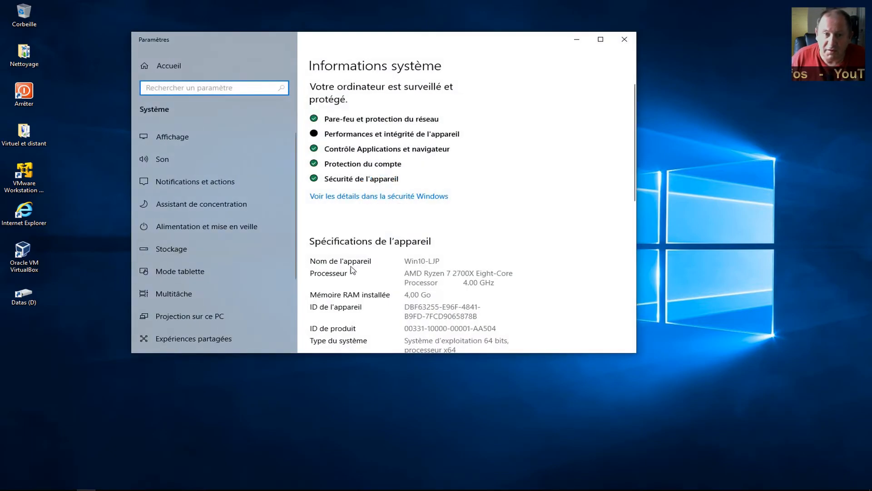
{"action": "scroll", "coordinate": [430, 294], "scroll_direction": "down", "scroll_amount": 2}
{"action": "scroll", "coordinate": [427, 299], "scroll_direction": "down", "scroll_amount": 15}
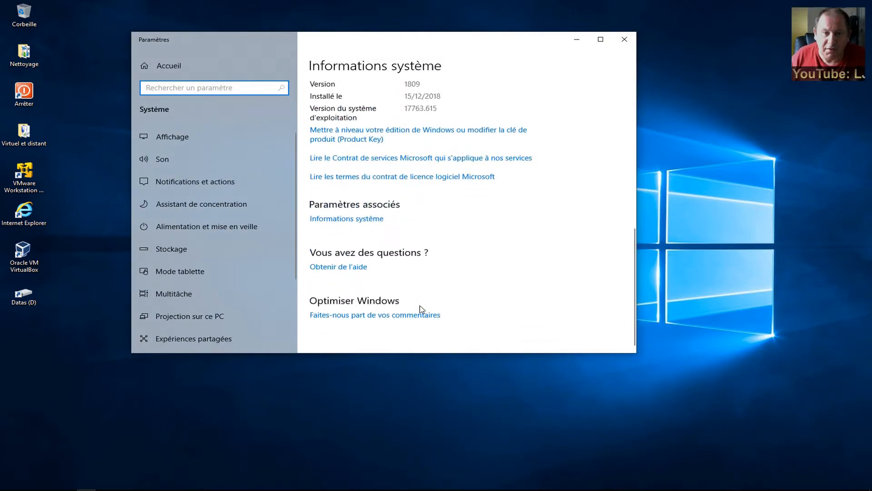
{"action": "left_click", "coordinate": [362, 221]}
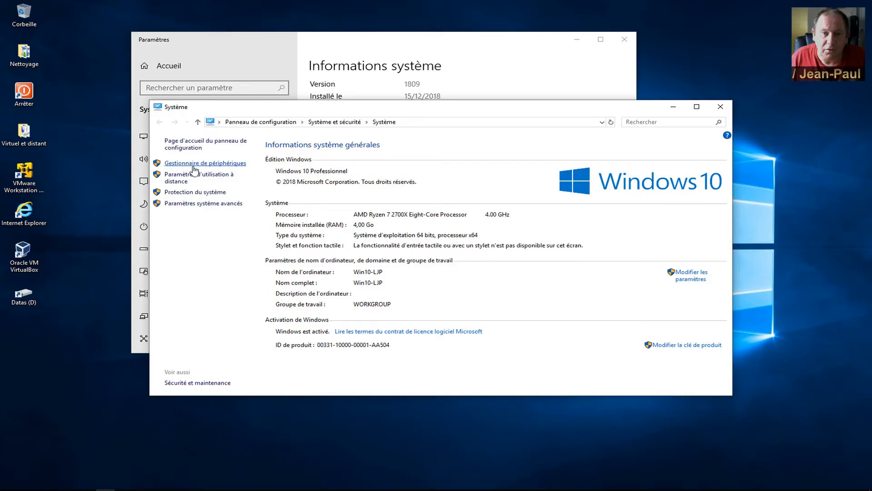
{"action": "left_click", "coordinate": [177, 205]}
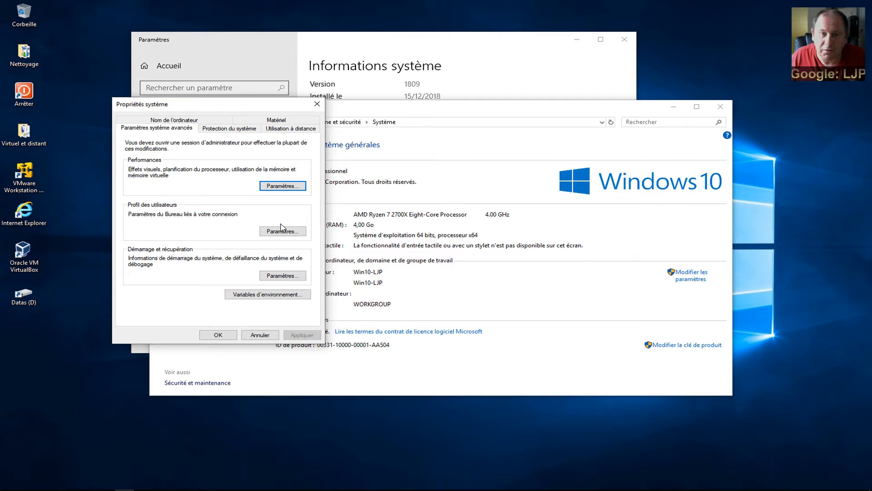
{"action": "left_click", "coordinate": [286, 298]}
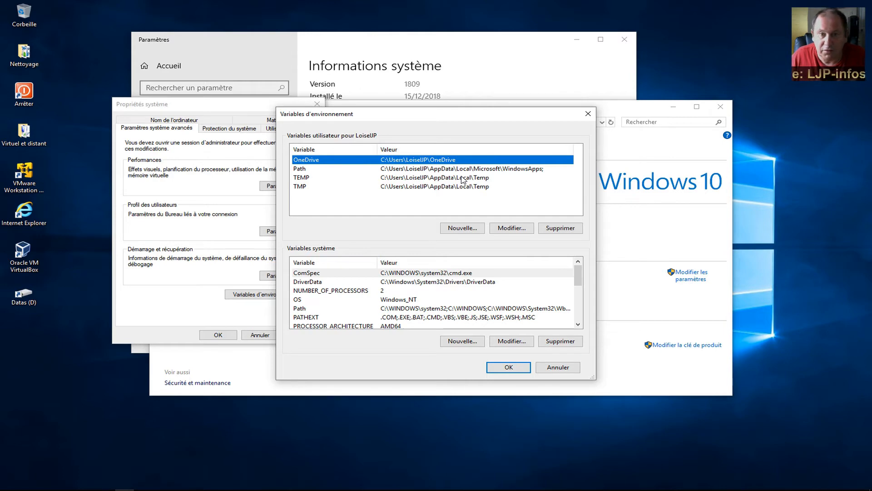
Set the value of the user variable TEMP to c:\Temp
{"action": "left_click", "coordinate": [395, 182]}
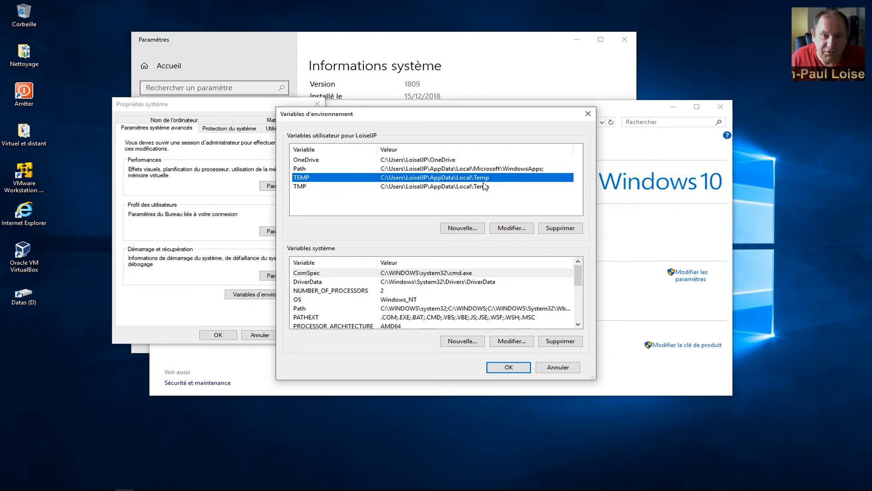
{"action": "left_click", "coordinate": [509, 231]}
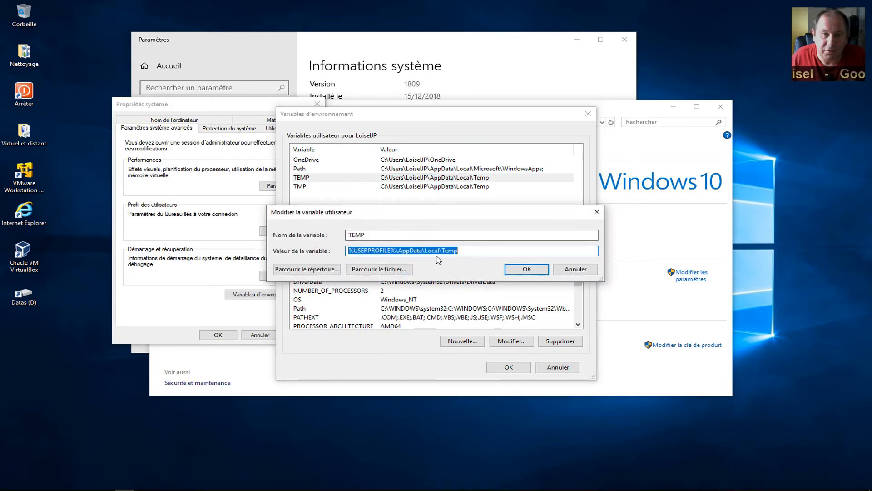
{"action": "left_click_drag", "start_coordinate": [439, 253], "coordinate": [328, 254]}
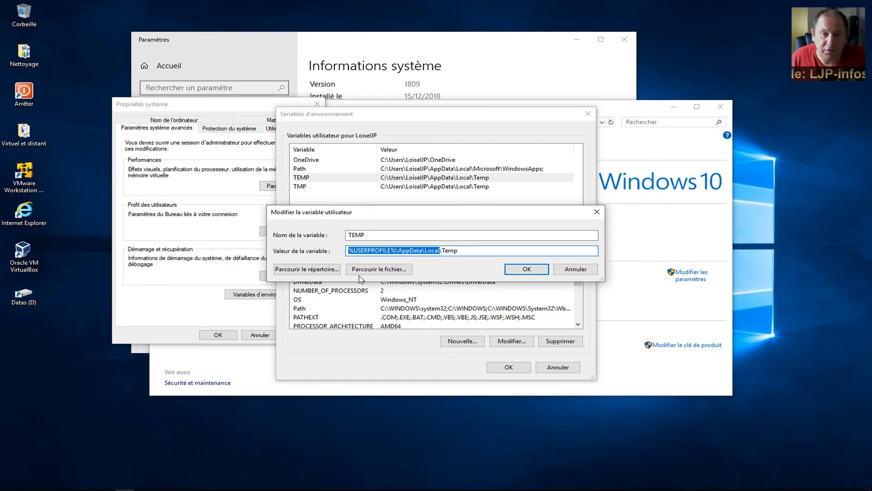
{"action": "type", "text": "c:\\"}
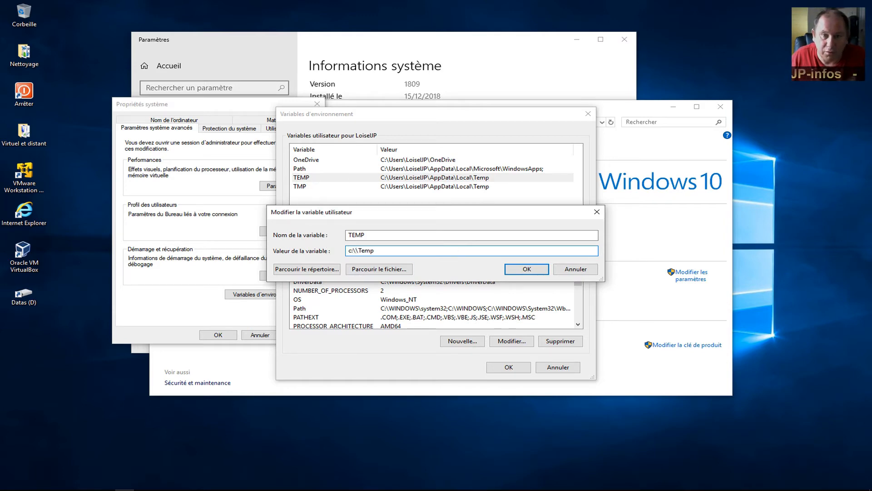
{"action": "key", "text": "BackSpace"}
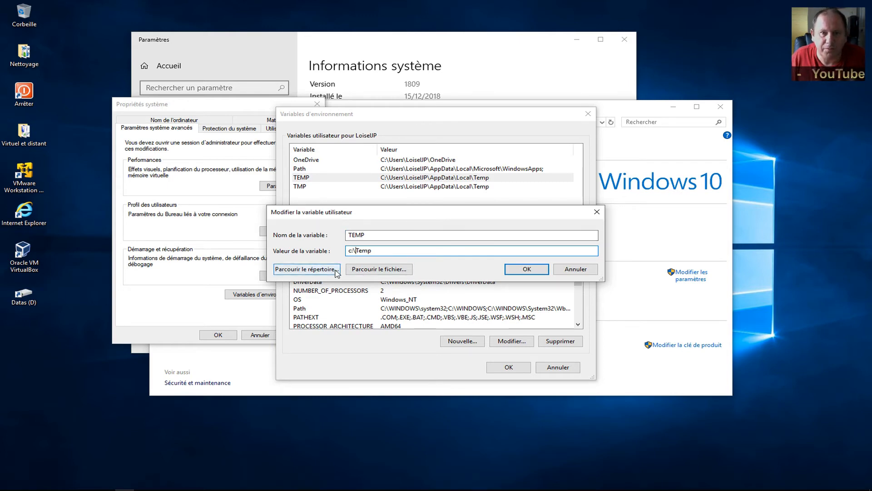
{"action": "left_click", "coordinate": [527, 271]}
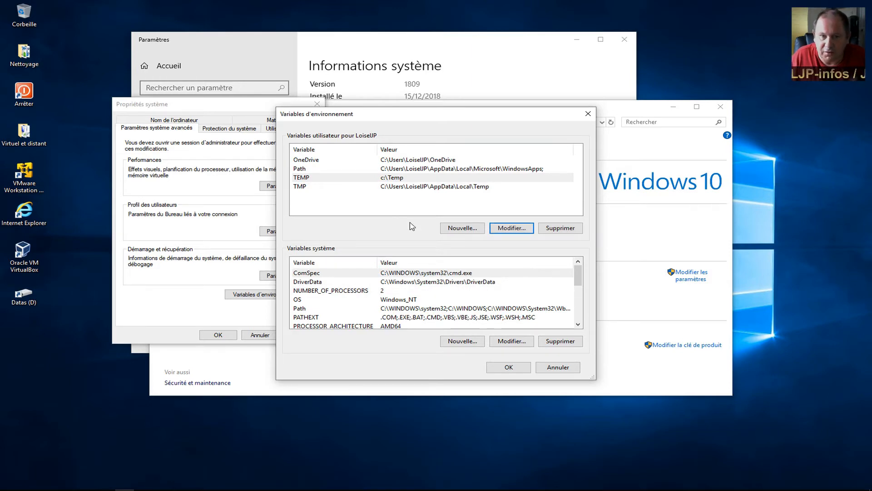
Set the value of the user variable TMP to c:\Temp
{"action": "left_click", "coordinate": [304, 188]}
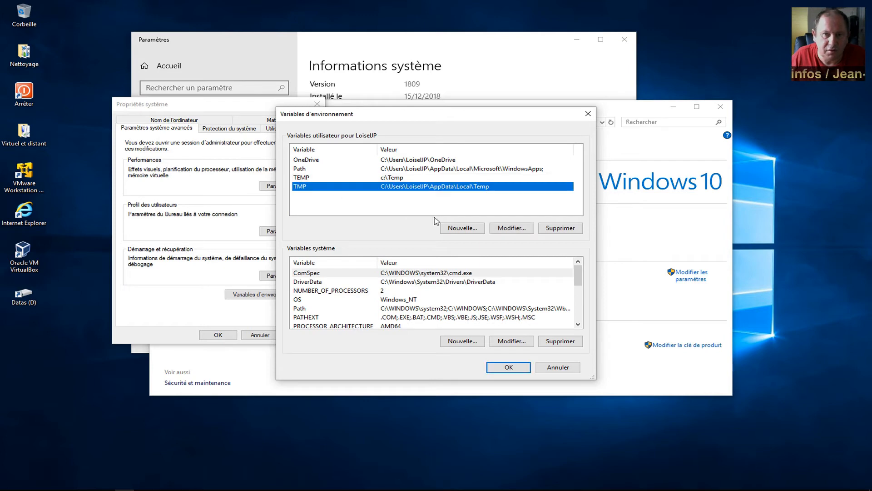
{"action": "left_click", "coordinate": [509, 230]}
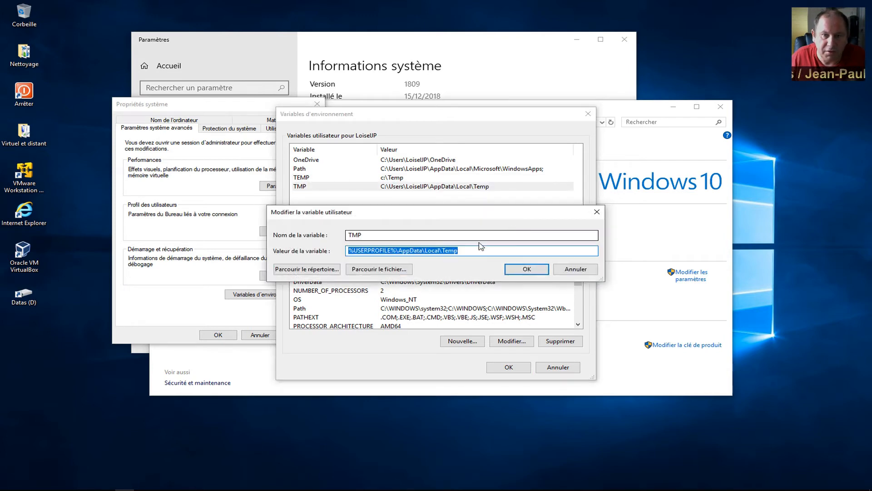
{"action": "left_click", "coordinate": [441, 250]}
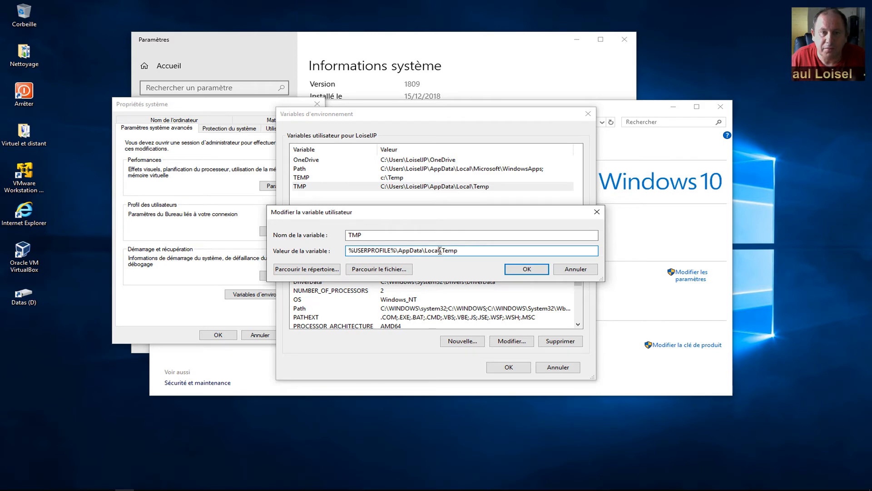
{"action": "left_click_drag", "start_coordinate": [441, 250], "coordinate": [308, 243]}
{"action": "type", "text": "c:\\"}
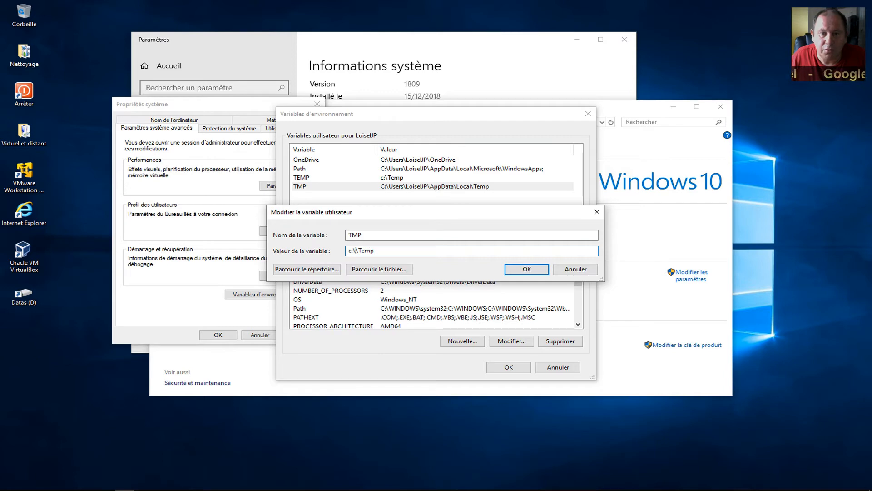
{"action": "key", "text": "BackSpace"}
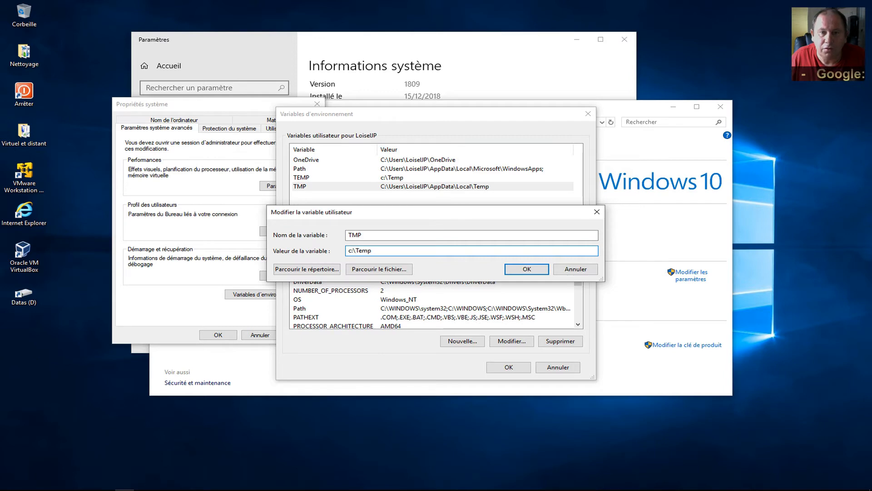
{"action": "left_click", "coordinate": [508, 269]}
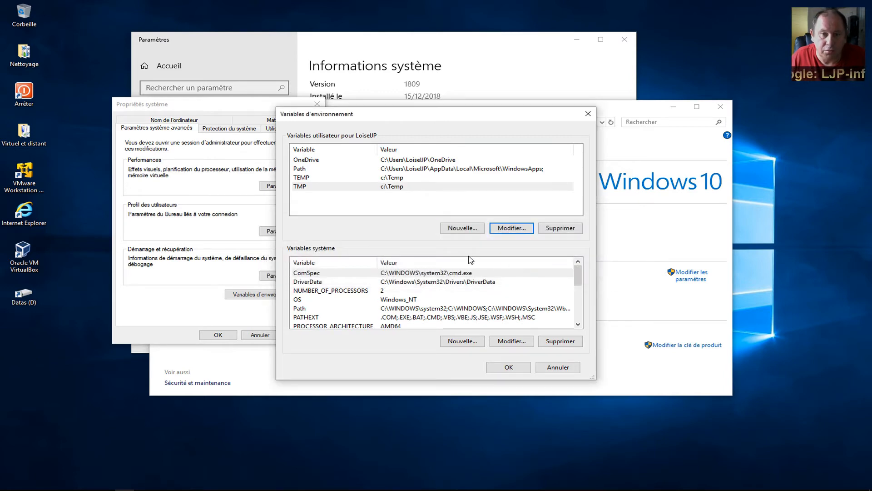
Add a new user variable named zip with the value c:\temp
{"action": "left_click", "coordinate": [459, 230]}
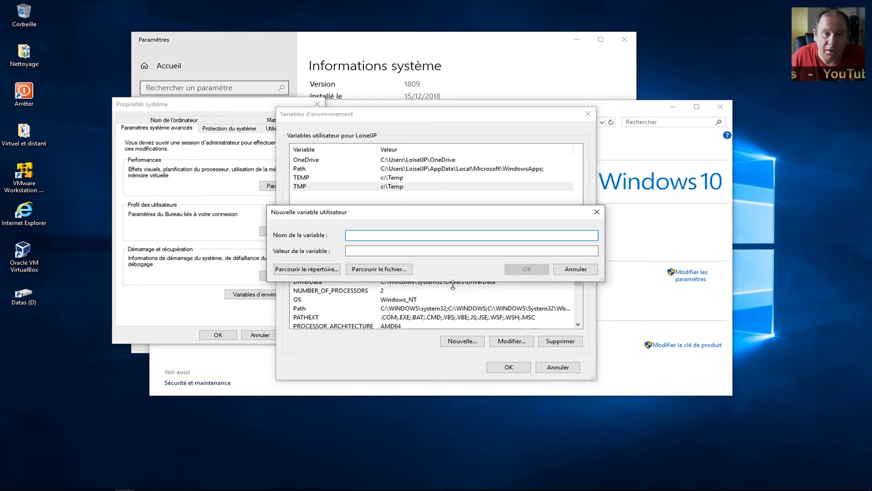
{"action": "type", "text": ".zip"}
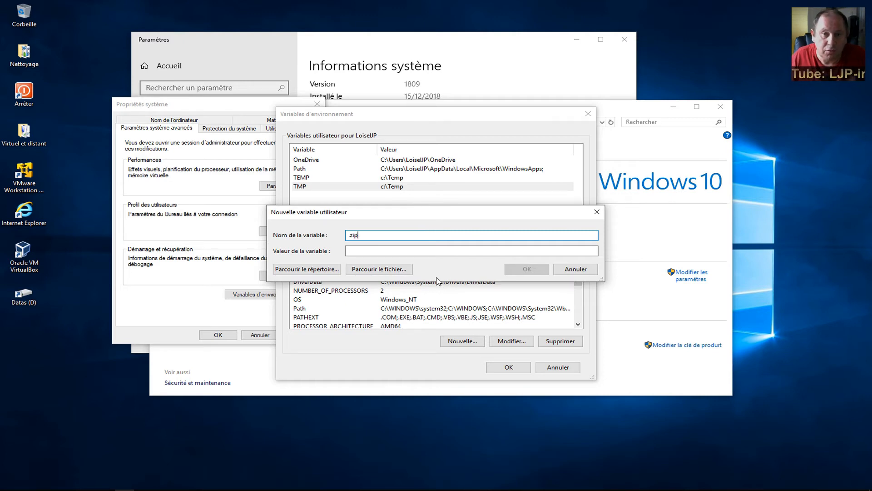
{"action": "key", "text": "Home"}
{"action": "key", "text": "Delete"}
{"action": "left_click", "coordinate": [415, 251]}
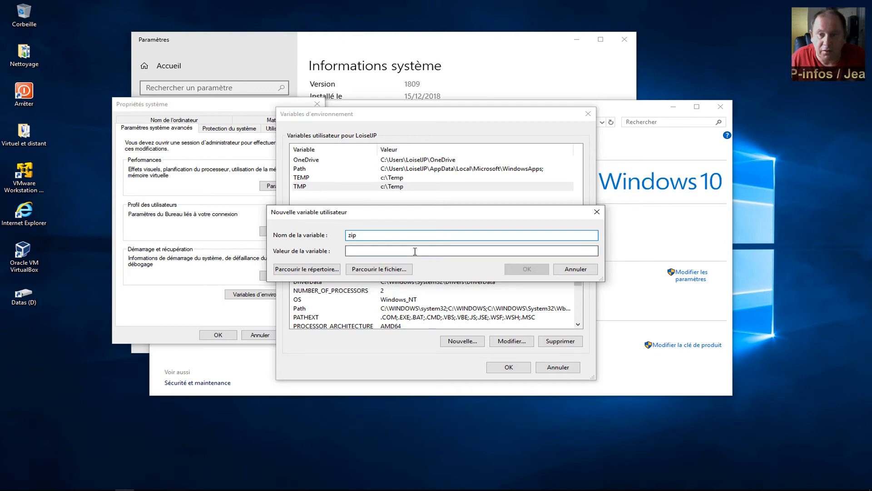
{"action": "type", "text": "c:\t"}
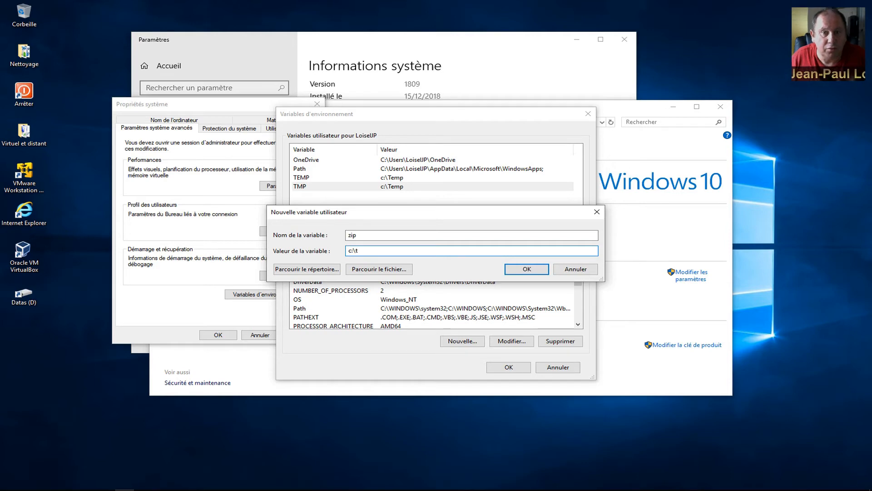
{"action": "type", "text": "emp"}
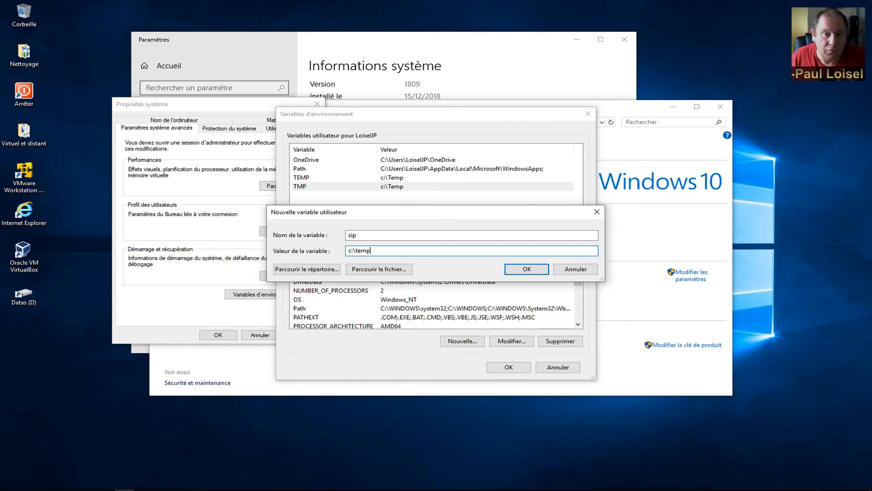
{"action": "left_click", "coordinate": [522, 269]}
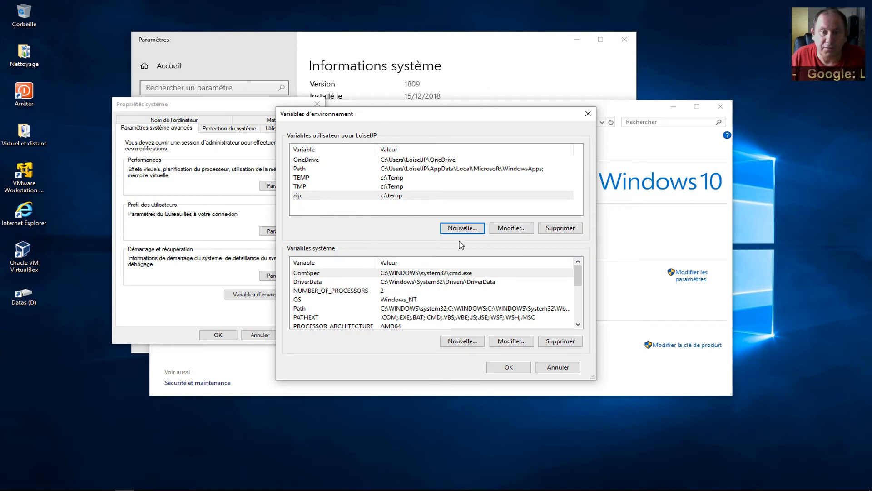
Save the environment variable changes and close the system properties, system information and settings windows
{"action": "left_click", "coordinate": [509, 367]}
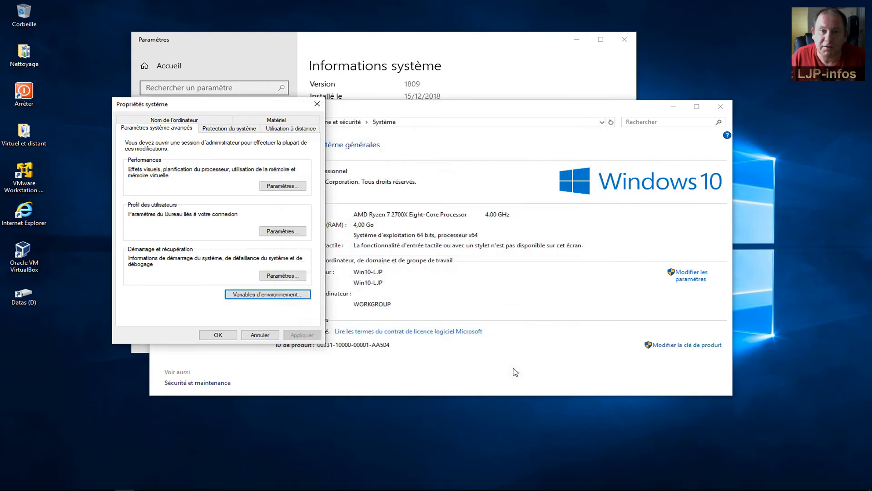
{"action": "left_click", "coordinate": [230, 334]}
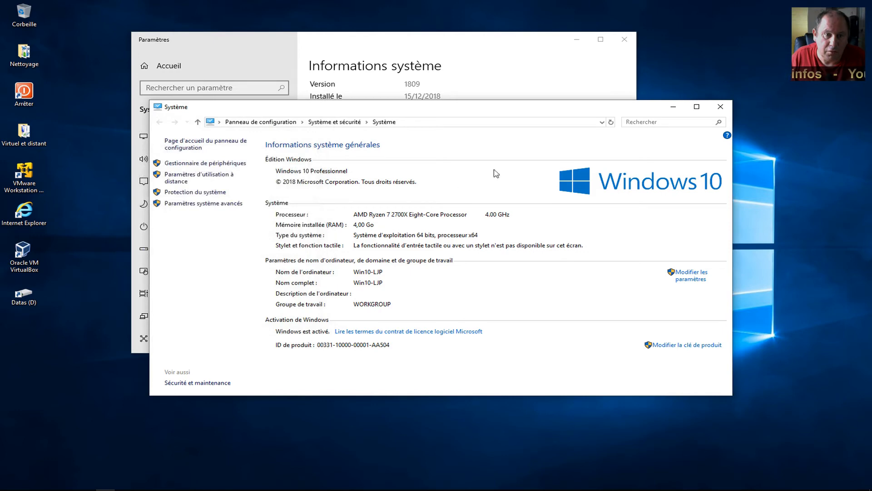
{"action": "left_click", "coordinate": [721, 106]}
{"action": "left_click", "coordinate": [624, 39]}
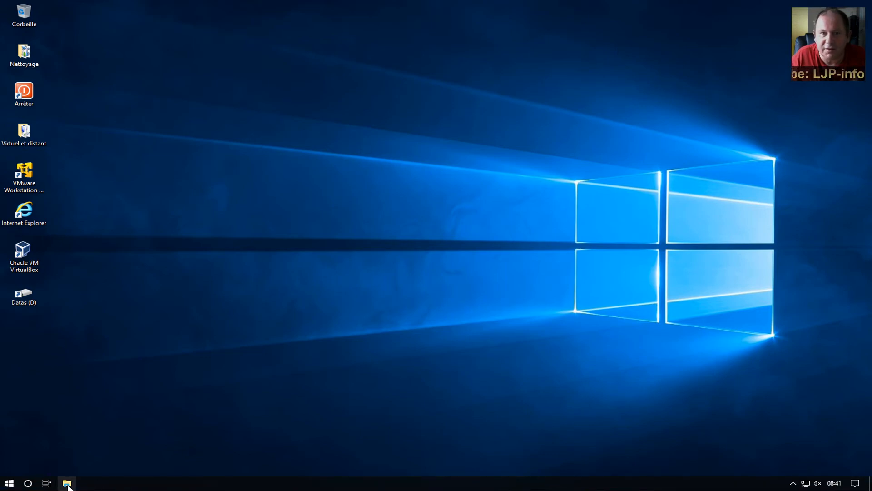
Create a folder named temp at the root of local disk C: in File Explorer and open it
{"action": "left_click", "coordinate": [67, 483]}
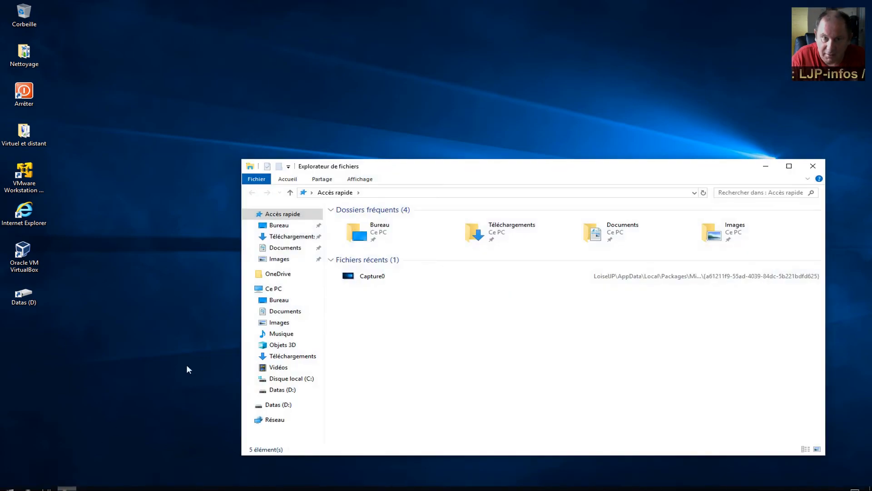
{"action": "left_click", "coordinate": [285, 379]}
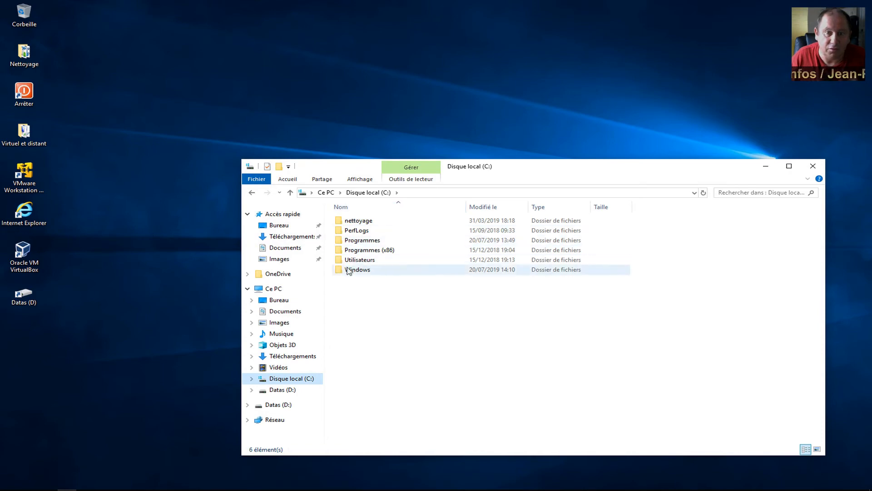
{"action": "right_click", "coordinate": [359, 298]}
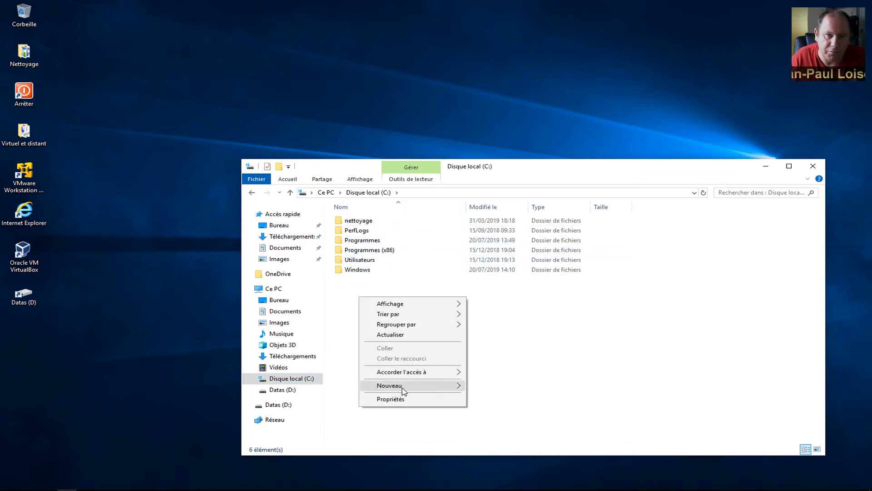
{"action": "mouse_move", "coordinate": [443, 391]}
{"action": "left_click", "coordinate": [475, 389]}
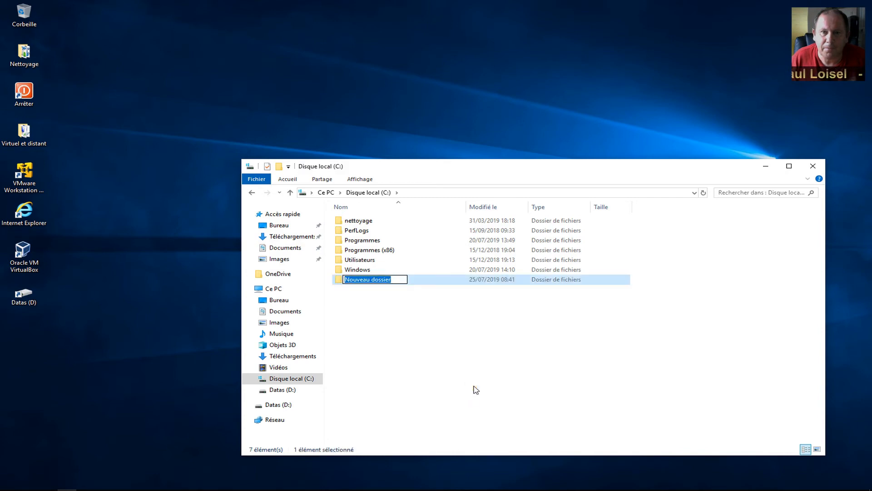
{"action": "type", "text": "tem"}
{"action": "type", "text": "p"}
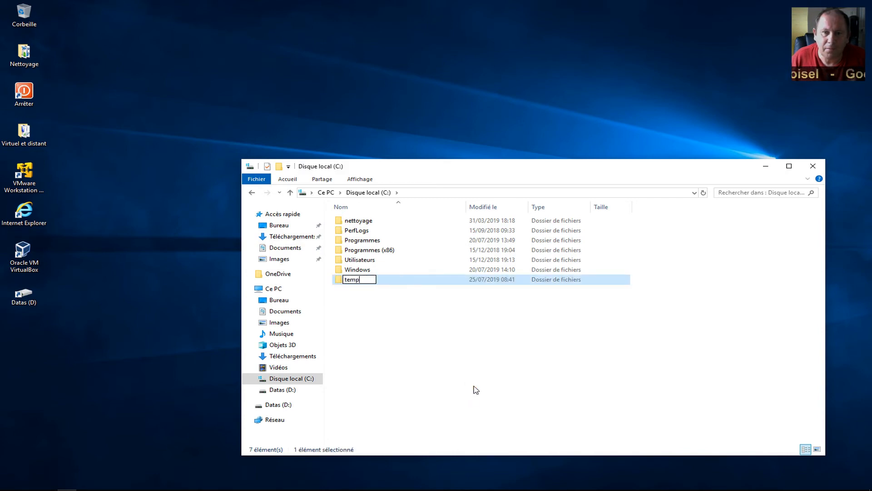
{"action": "key", "text": "Return"}
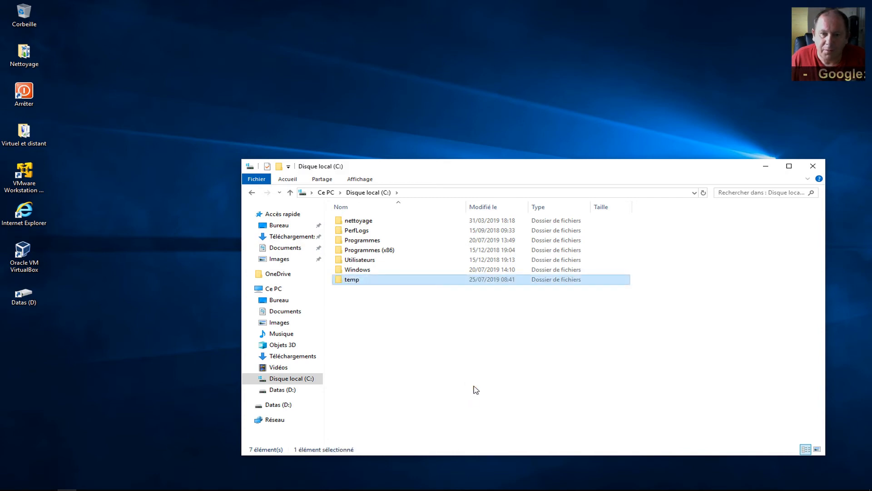
{"action": "key", "text": "Return"}
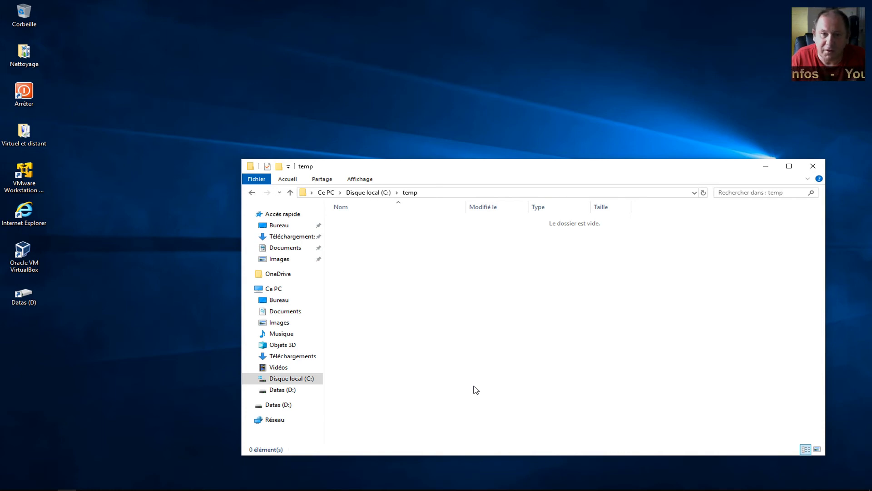
{"action": "left_click", "coordinate": [368, 192]}
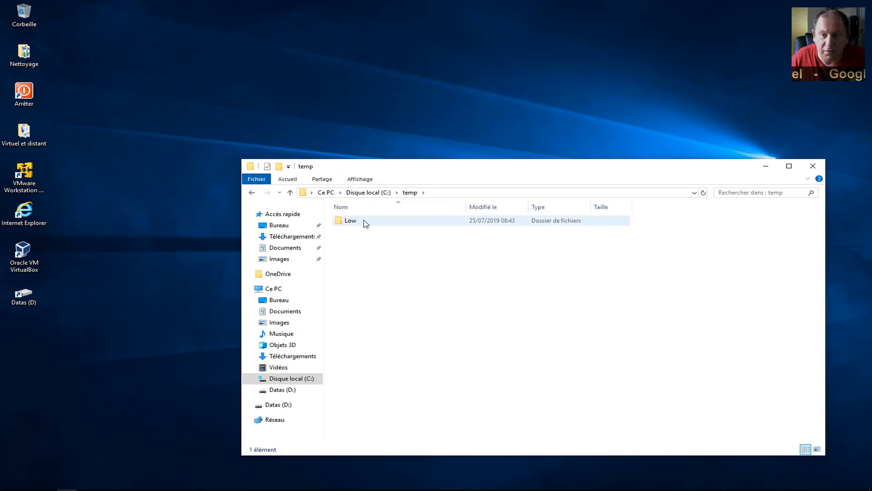
Check the contents of the Low subfolder inside c:\temp and return to the temp folder
{"action": "left_click", "coordinate": [351, 227]}
{"action": "double_click", "coordinate": [351, 228]}
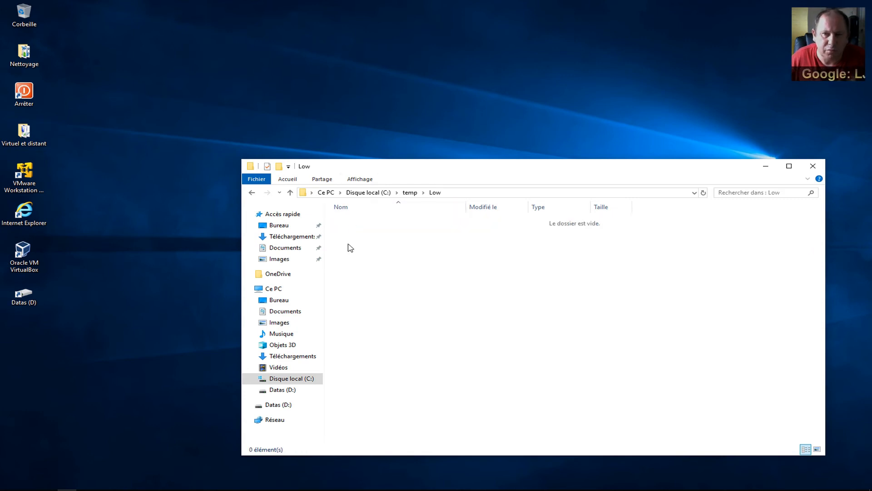
{"action": "left_click", "coordinate": [411, 193]}
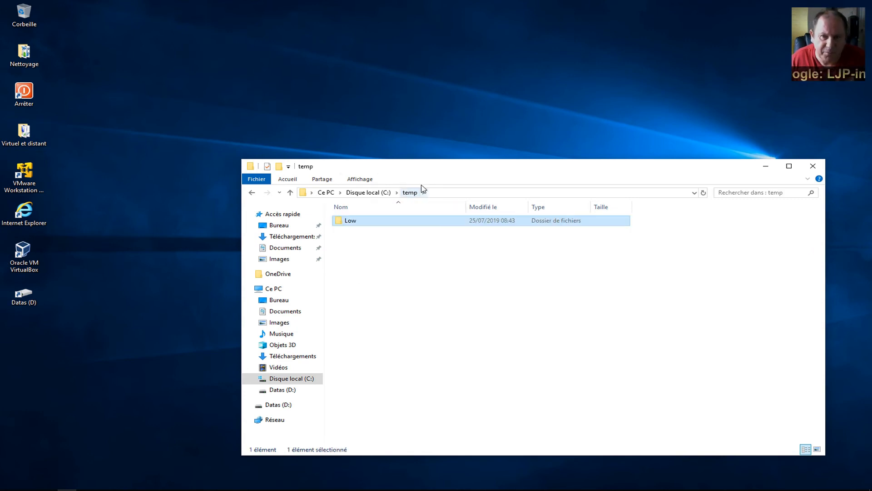
Launch Internet Explorer and arrange both windows so the temp folder's file list can be checked for new temporary files
{"action": "left_click_drag", "start_coordinate": [459, 169], "coordinate": [495, 36]}
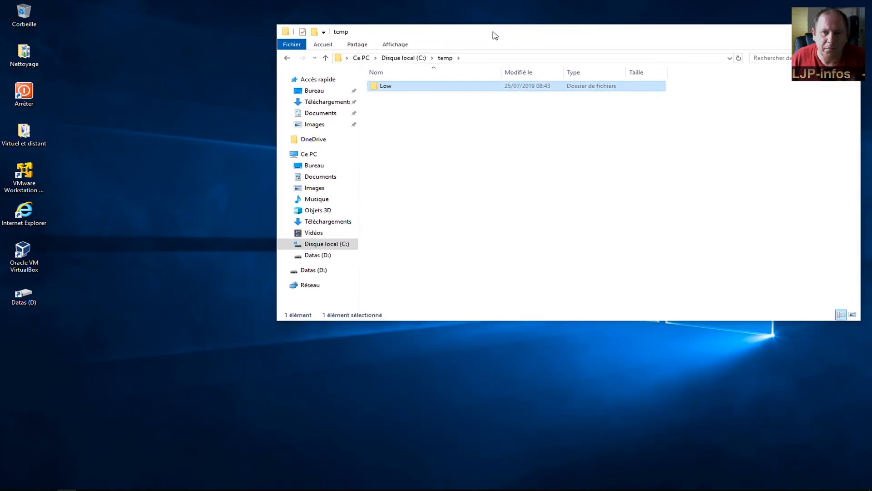
{"action": "double_click", "coordinate": [37, 223]}
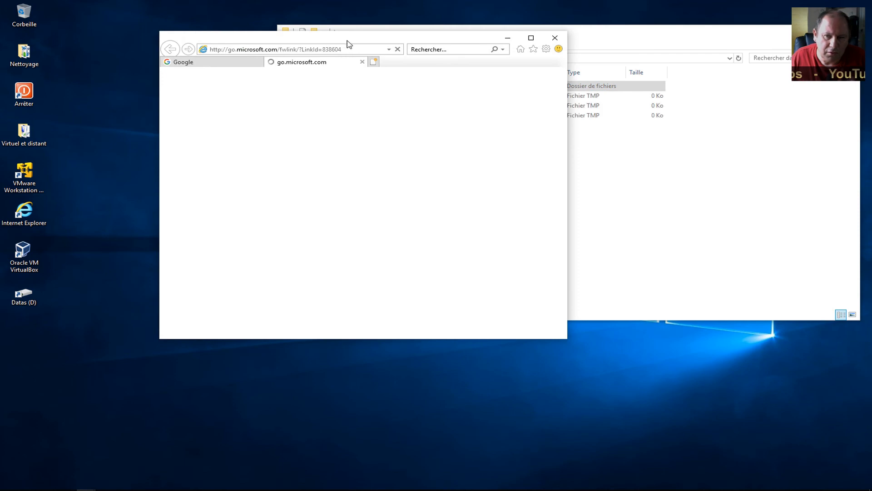
{"action": "left_click_drag", "start_coordinate": [334, 62], "coordinate": [235, 199]}
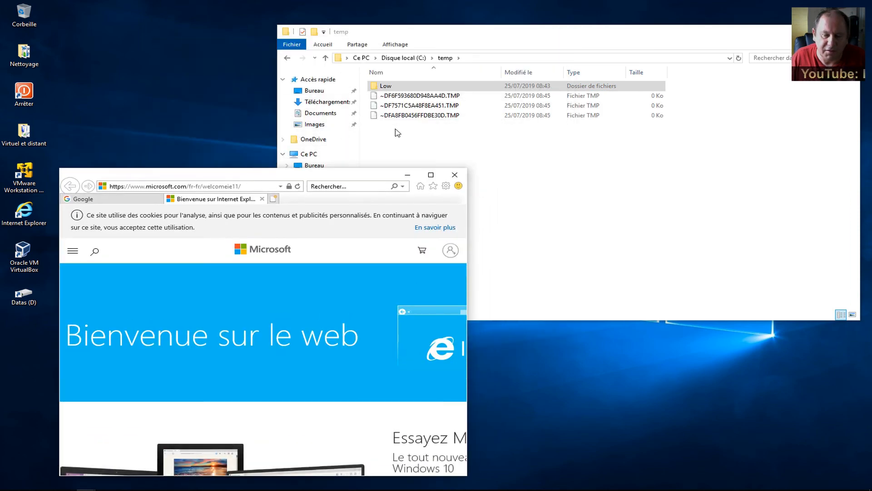
Close Internet Explorer with all its tabs, and close the File Explorer window showing the temp folder
{"action": "left_click", "coordinate": [455, 175]}
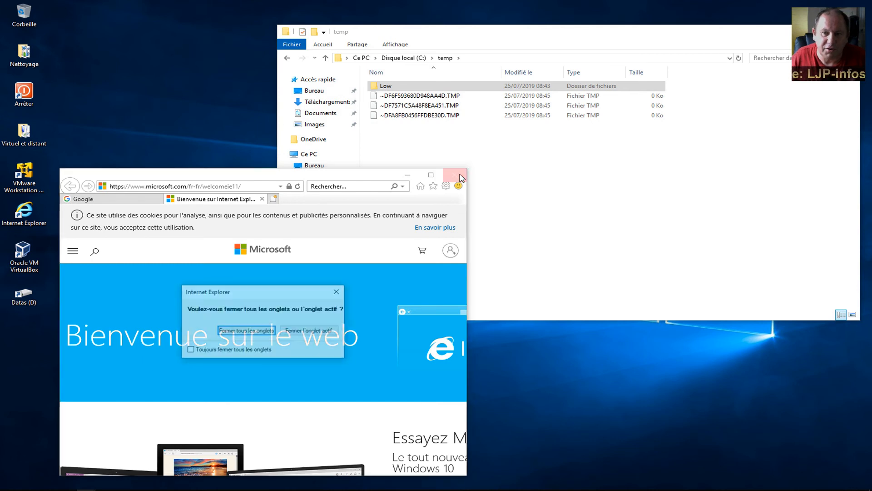
{"action": "left_click", "coordinate": [249, 334]}
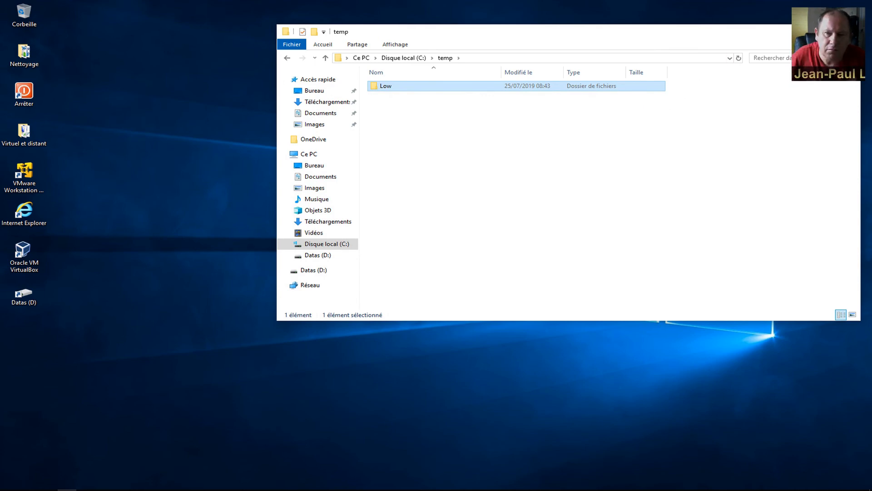
{"action": "left_click", "coordinate": [850, 32]}
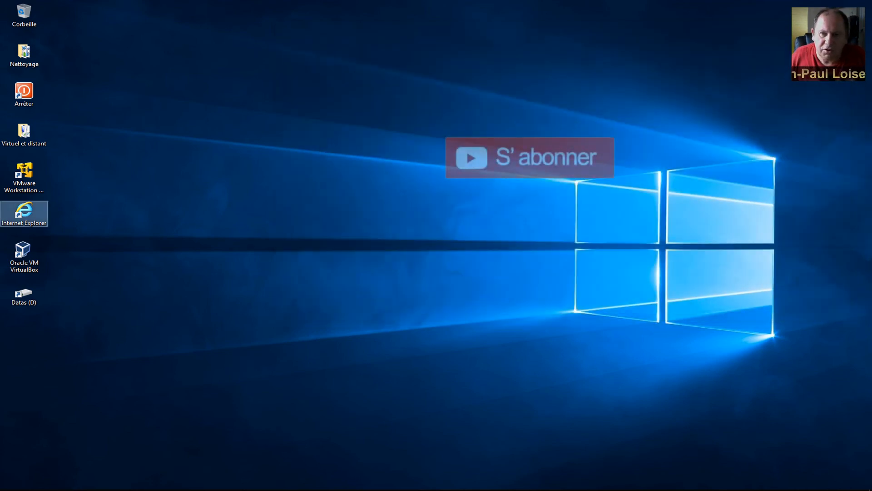